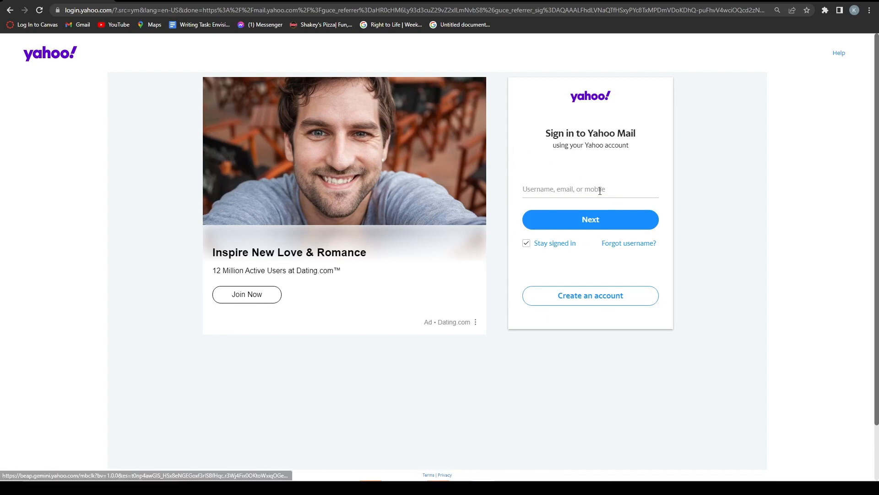
# Start creating a new Yahoo account from the sign-in page
pyautogui.click(562, 298)
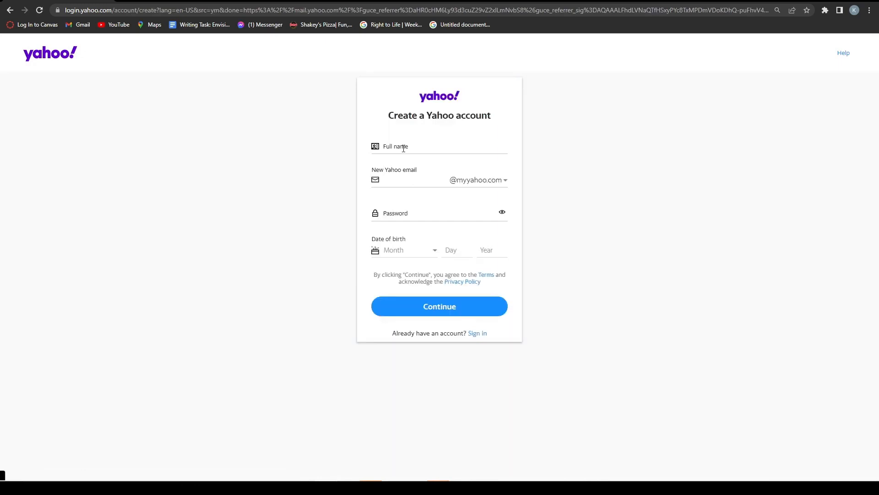
# Enter full name, new Yahoo email, password and a January 2004 birth date, then submit
pyautogui.click(403, 147)
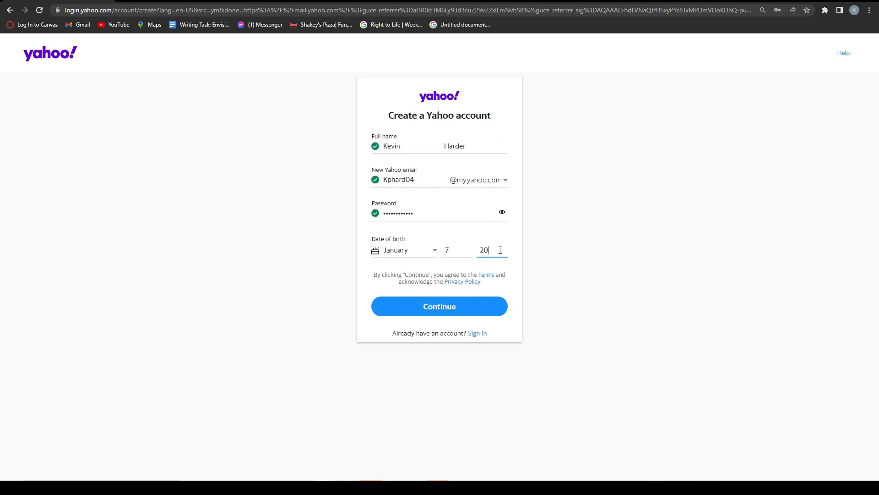
pyautogui.click(564, 271)
pyautogui.click(422, 311)
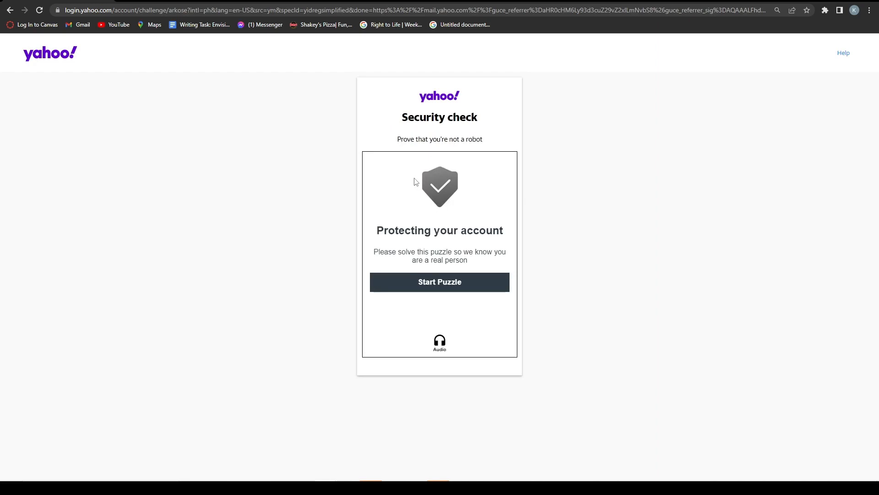
# Solve the rotate-the-animal puzzles to match the hand's direction and continue past the check
pyautogui.click(414, 284)
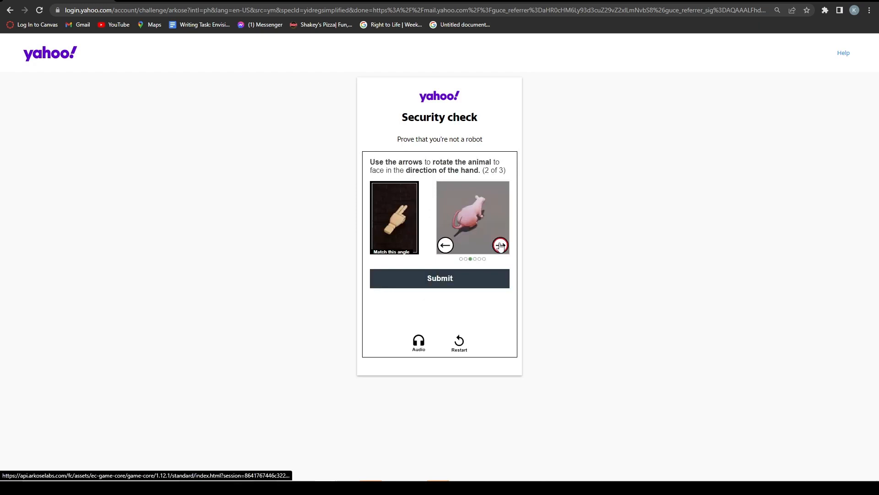
pyautogui.click(451, 281)
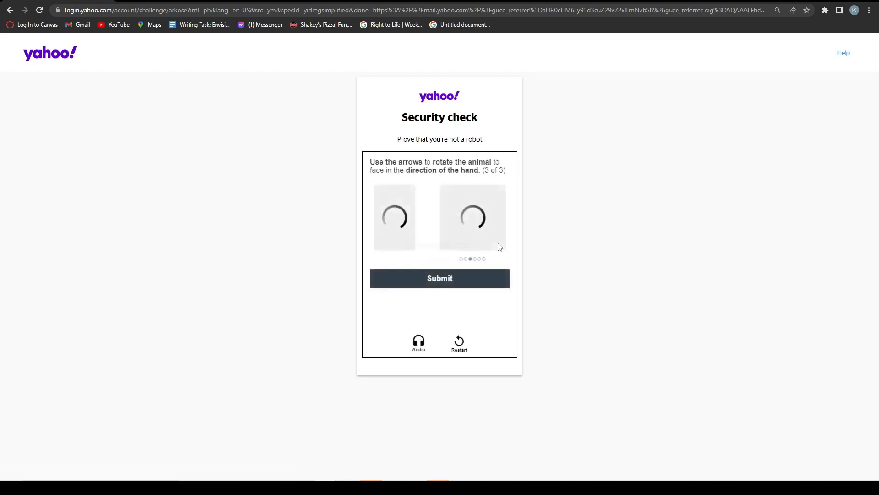
pyautogui.click(445, 245)
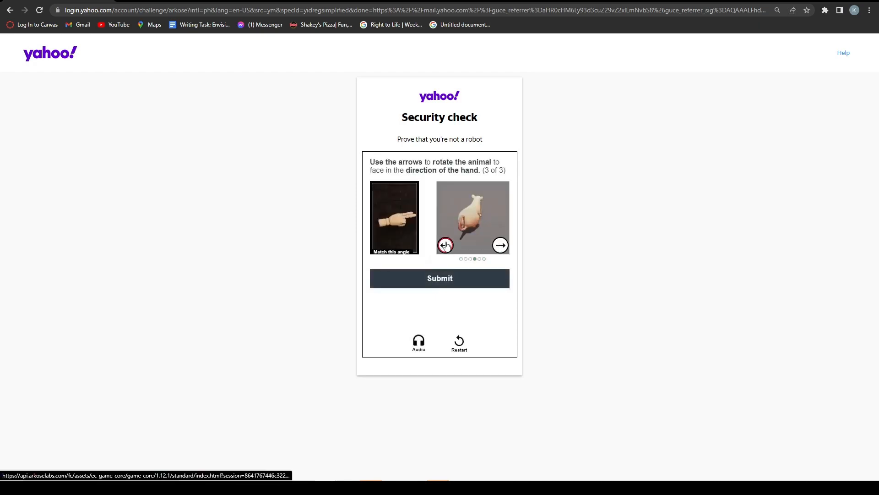
pyautogui.click(445, 245)
pyautogui.click(467, 278)
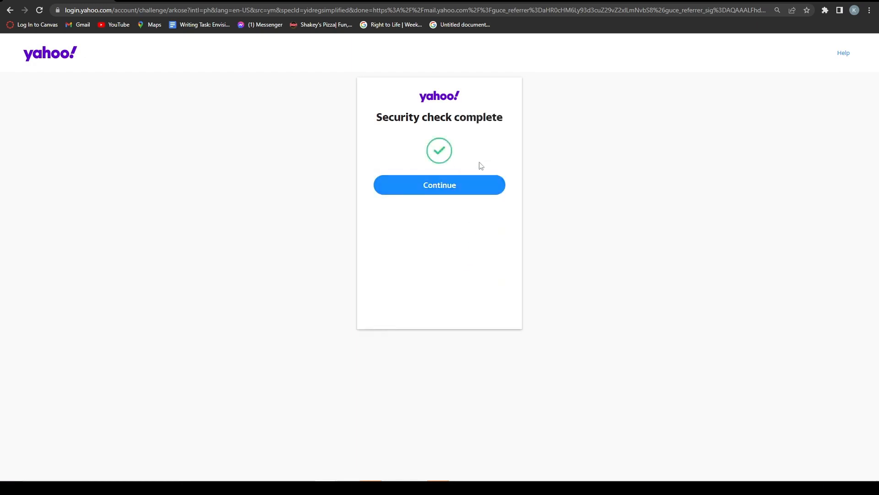
pyautogui.click(453, 189)
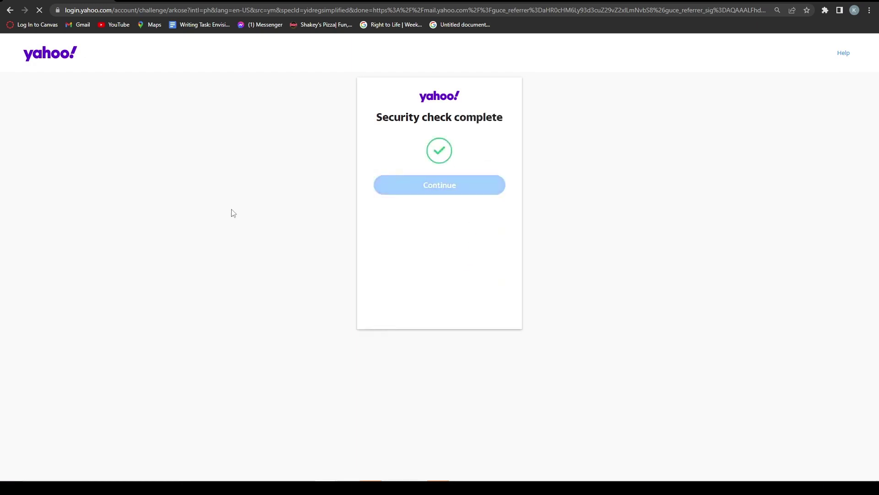
# Enter the texted verification code, correcting mistyped digits, and have it verified
pyautogui.click(455, 200)
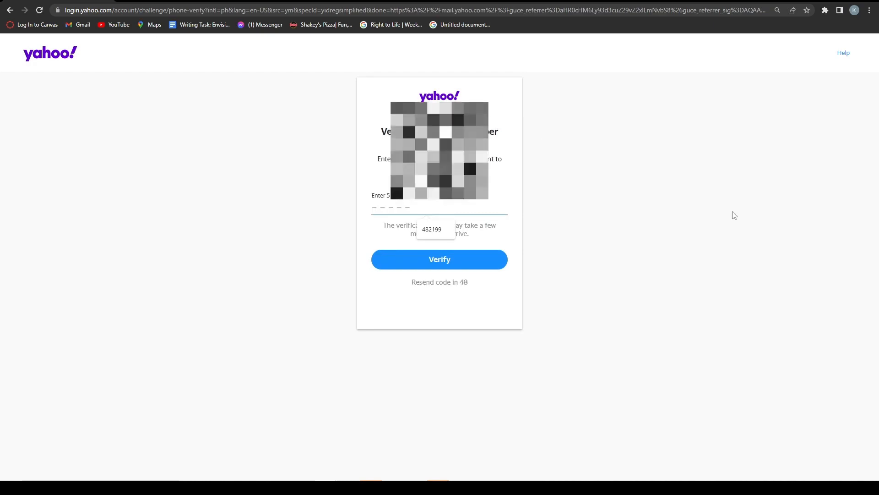
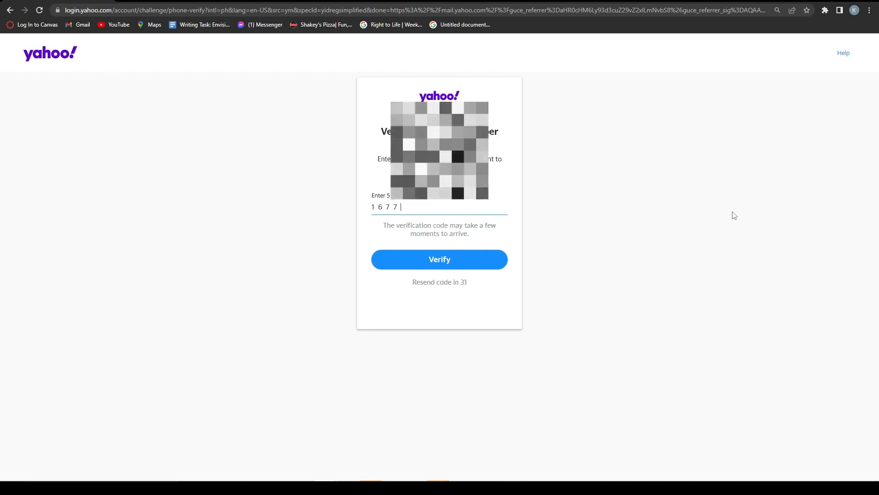
pyautogui.click(491, 260)
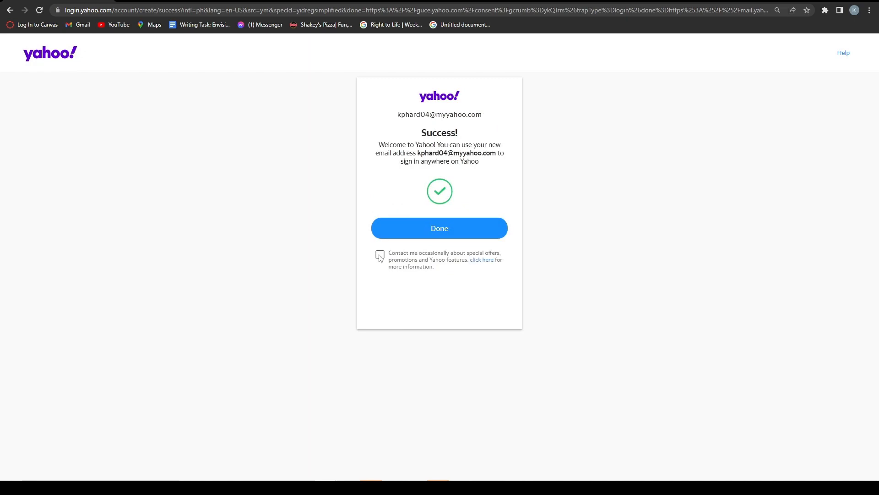
# Tick the 'Contact me occasionally about special offers' option on the Success page
pyautogui.click(380, 254)
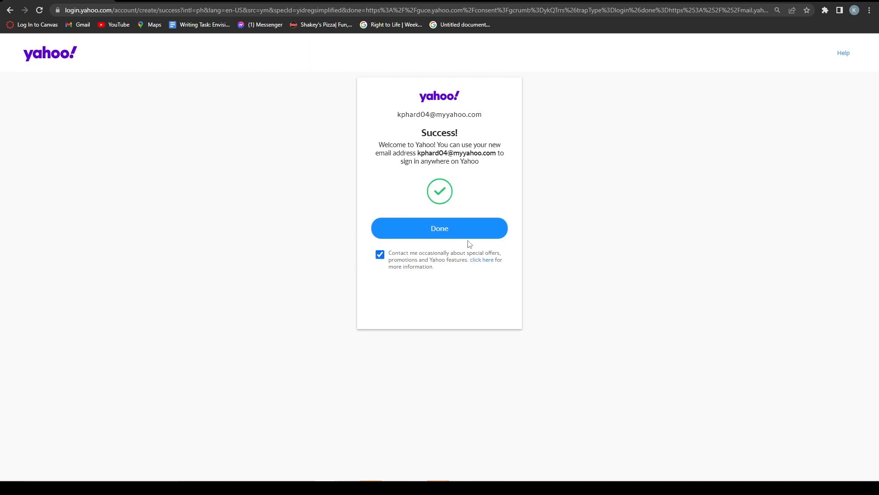